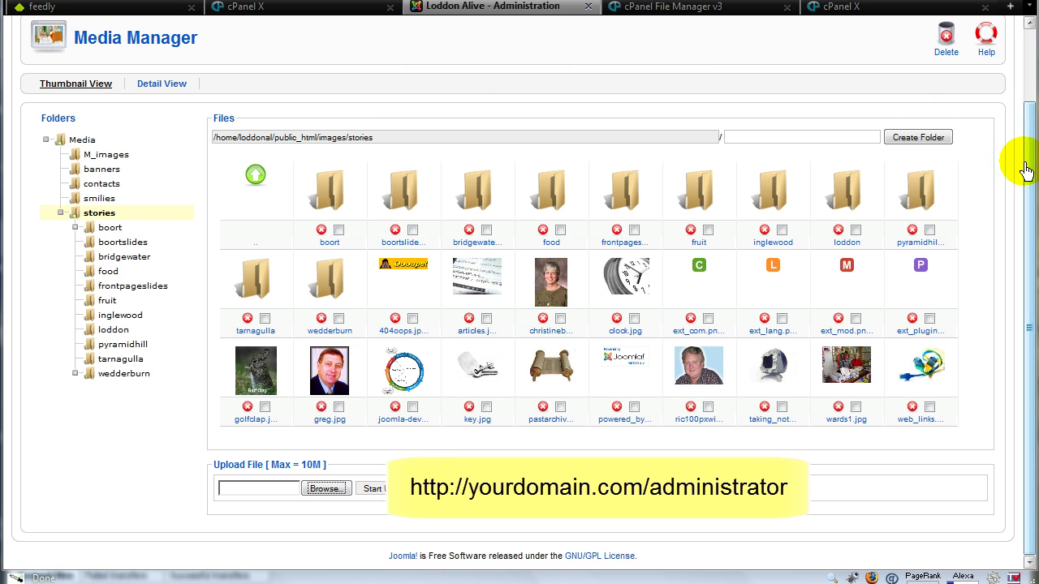
Open the Media Manager from the Site menu to show the images/stories folder
drag(1020, 162, 1027, 70)
click(32, 80)
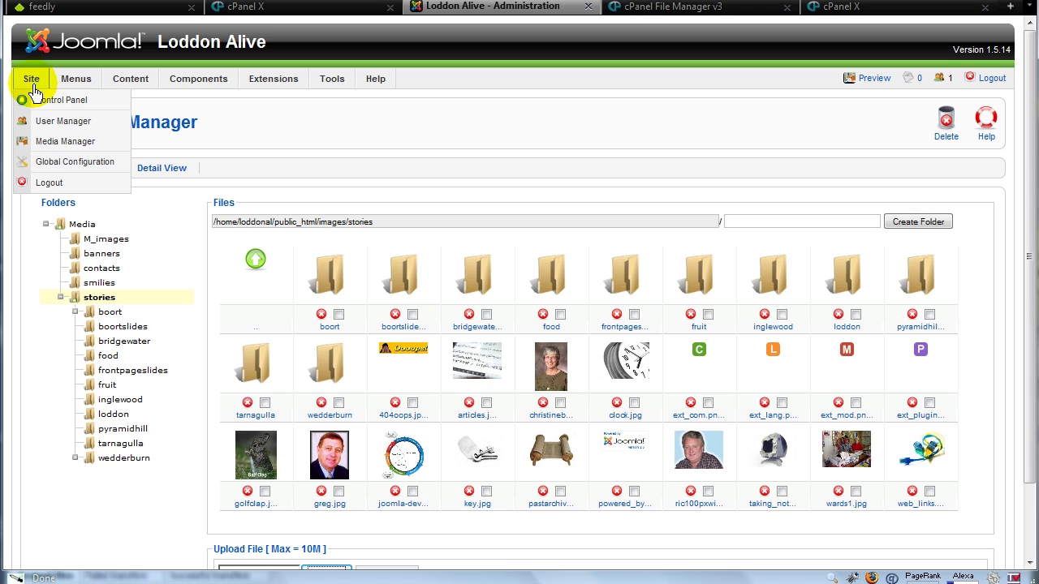
click(57, 149)
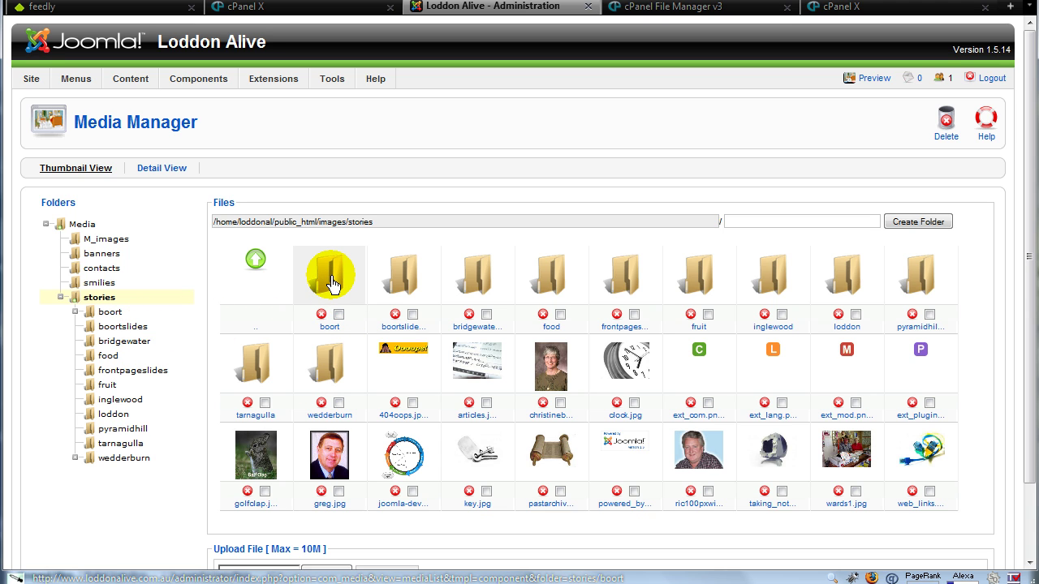
Open the boort folder and scroll down to the Upload File section
click(333, 282)
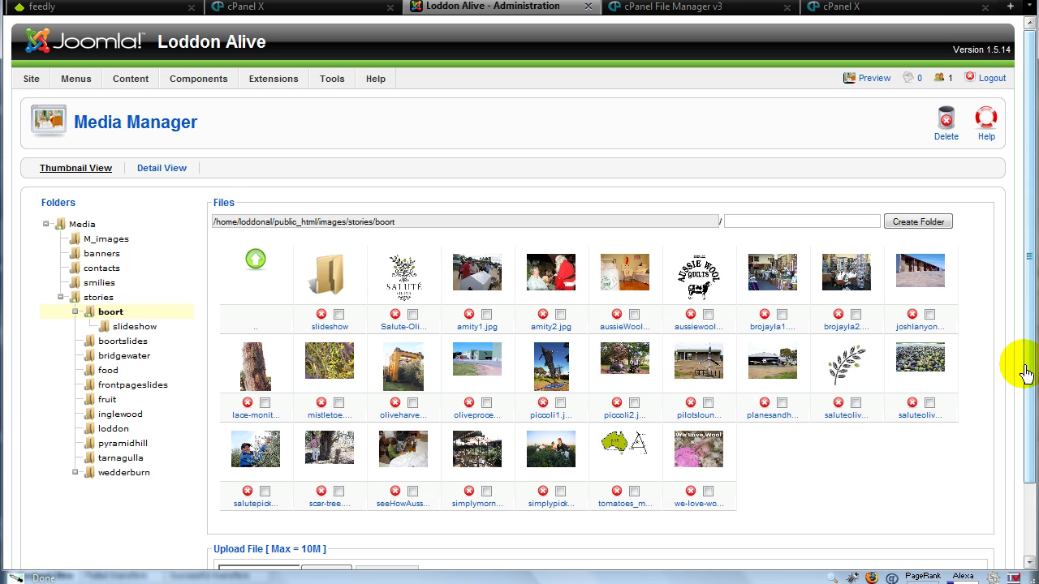
scroll(994, 367, down, 2)
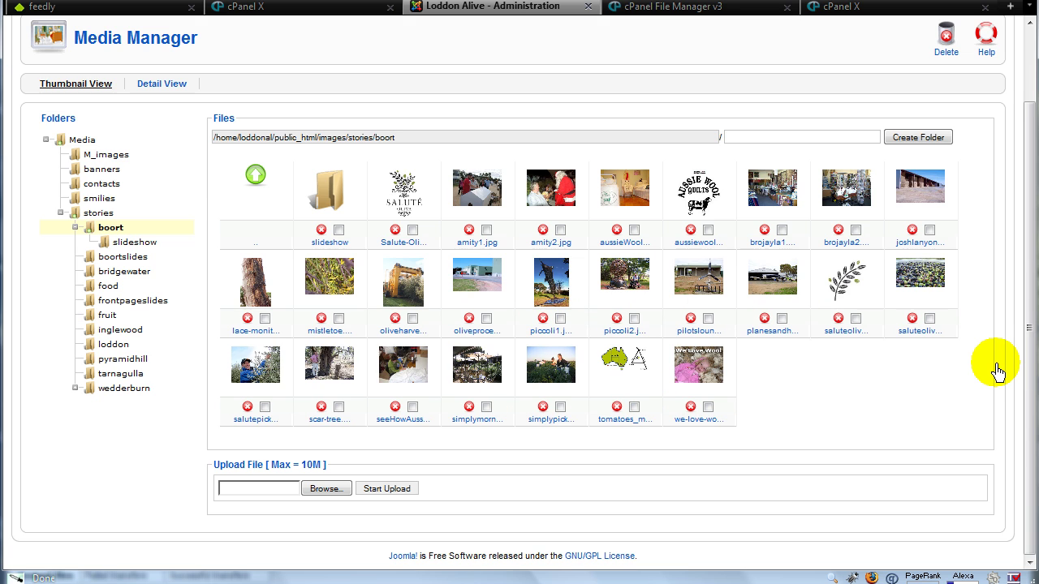
Browse from the computer's drives into C:\wamp\www in the file picker
click(324, 489)
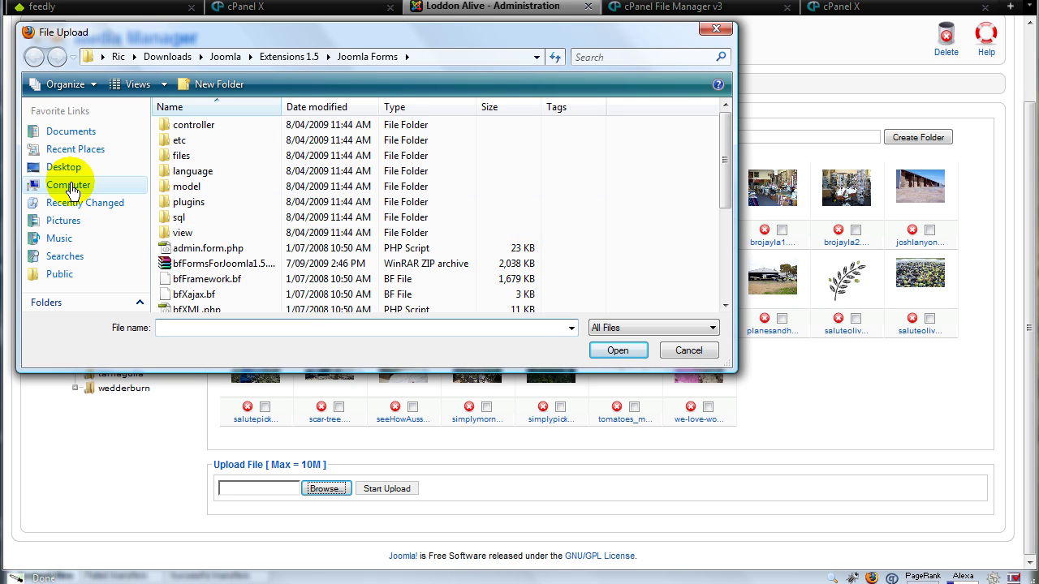
click(72, 193)
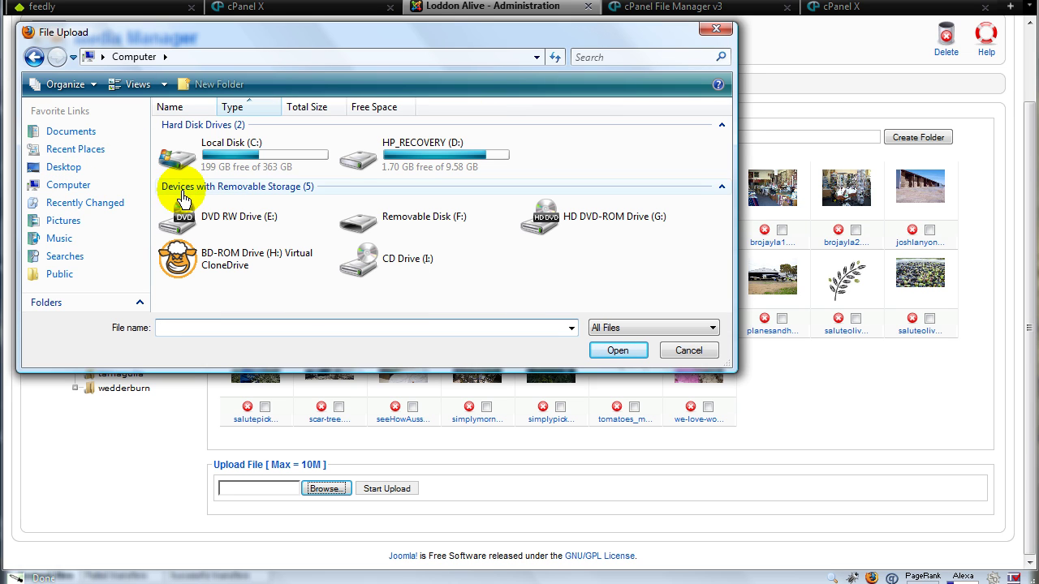
double_click(251, 143)
scroll(220, 285, down, 5)
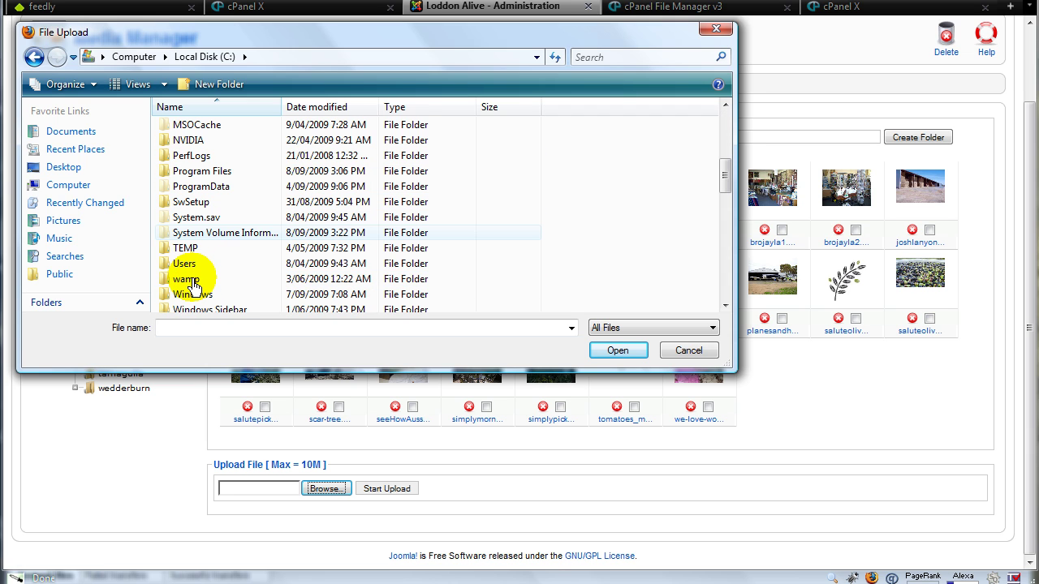
double_click(183, 280)
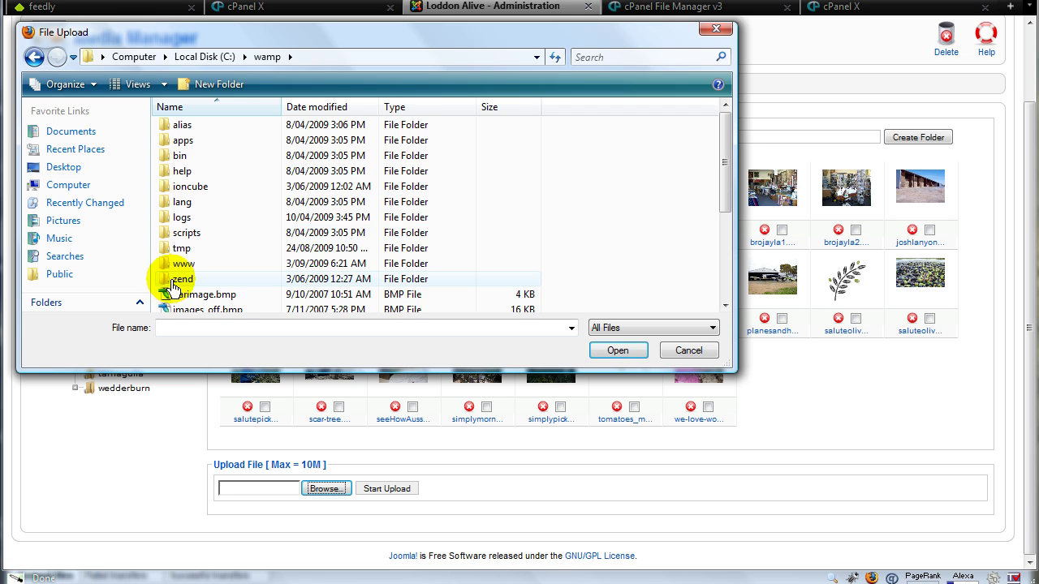
scroll(185, 255, down, 1)
double_click(180, 217)
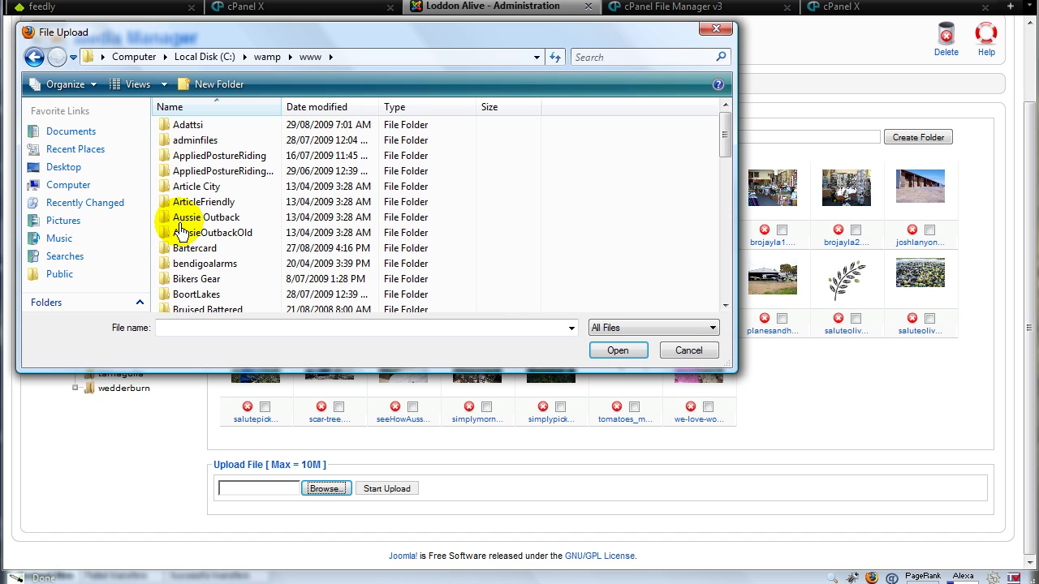
Go into loddonalive\images\boort and select piccoli2.jpg as the upload file
scroll(181, 233, down, 6)
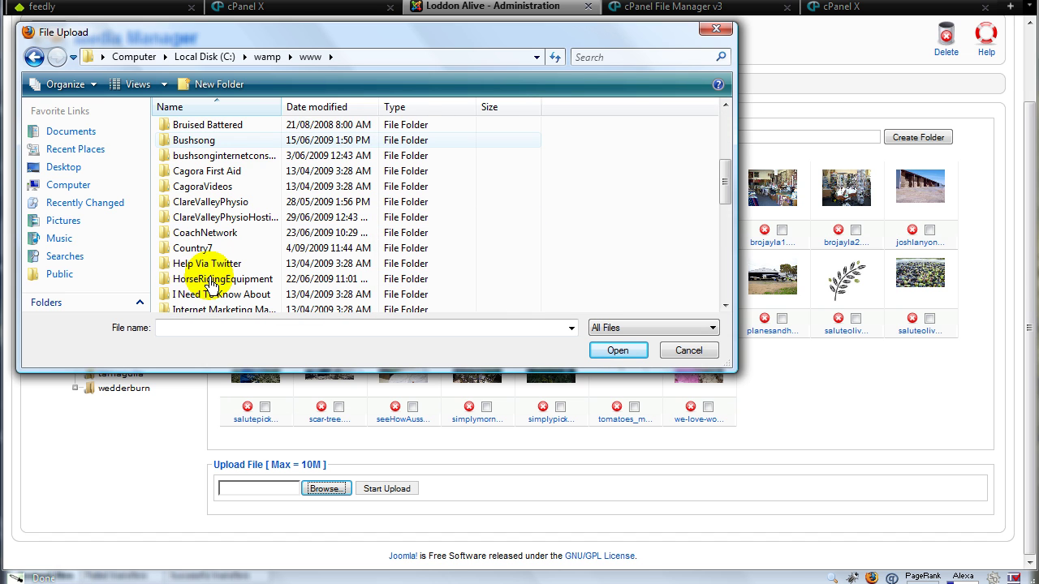
scroll(211, 284, down, 2)
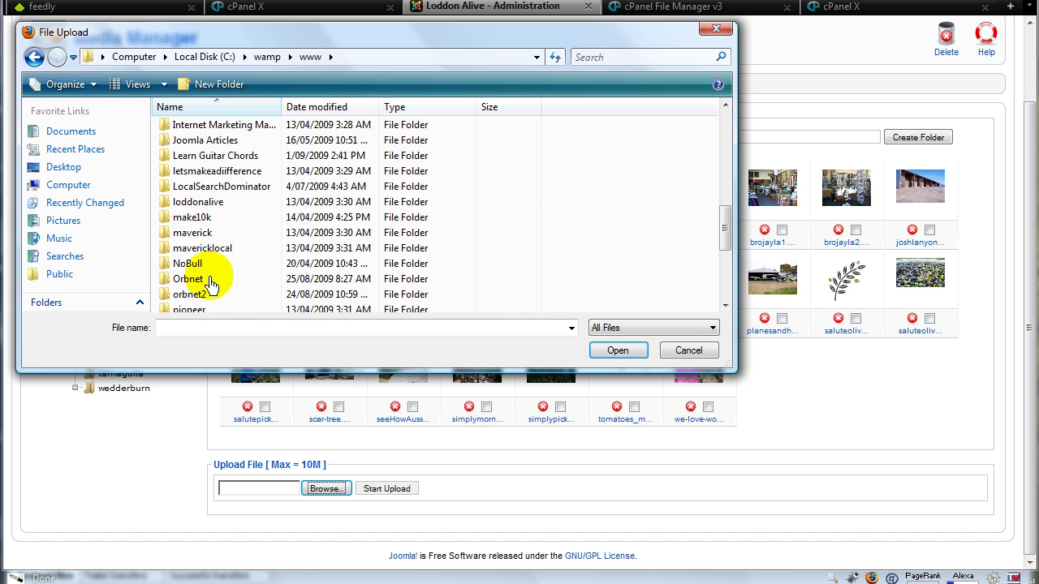
double_click(186, 203)
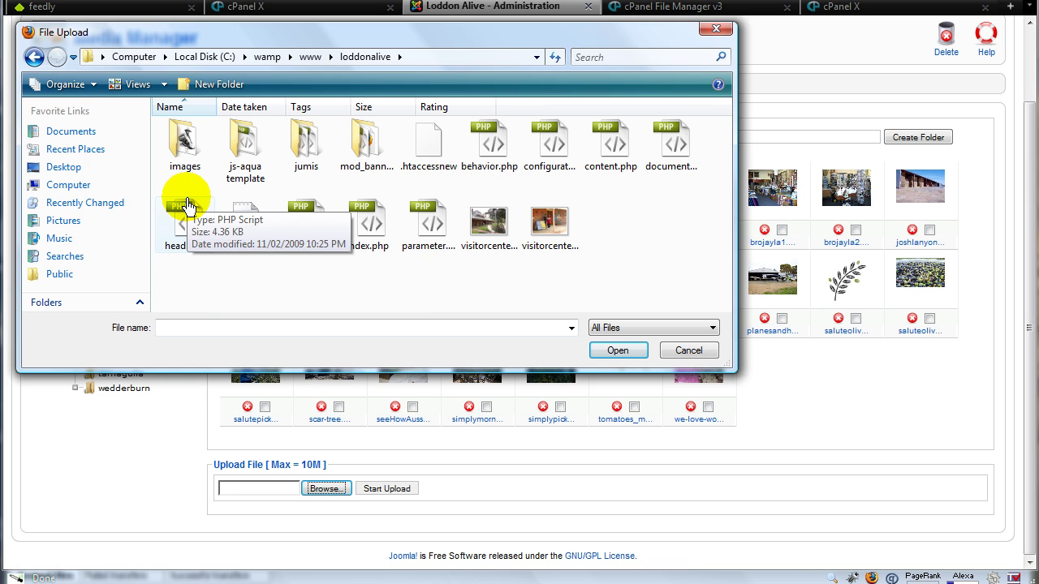
double_click(182, 146)
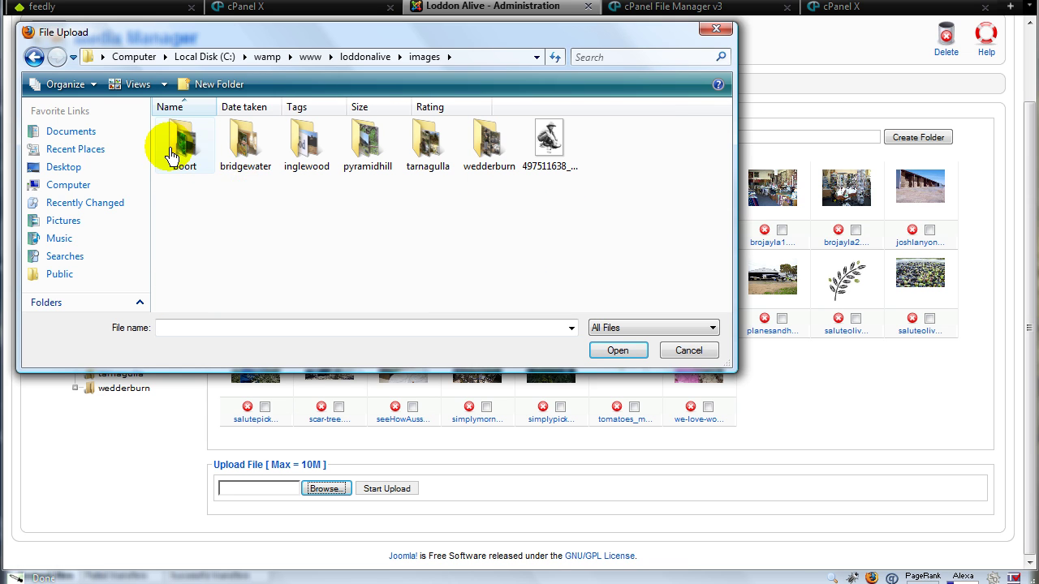
double_click(175, 145)
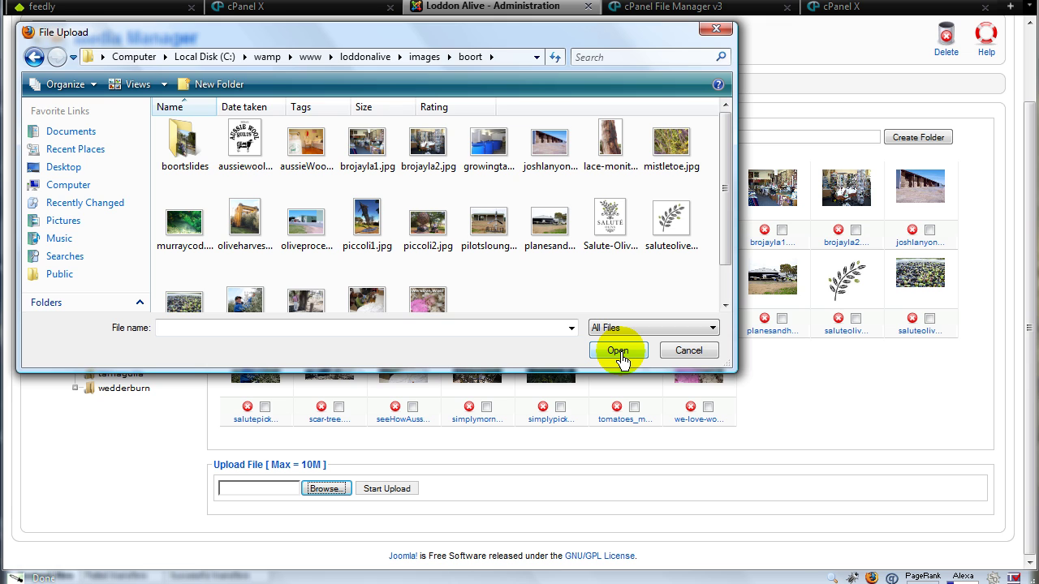
click(426, 233)
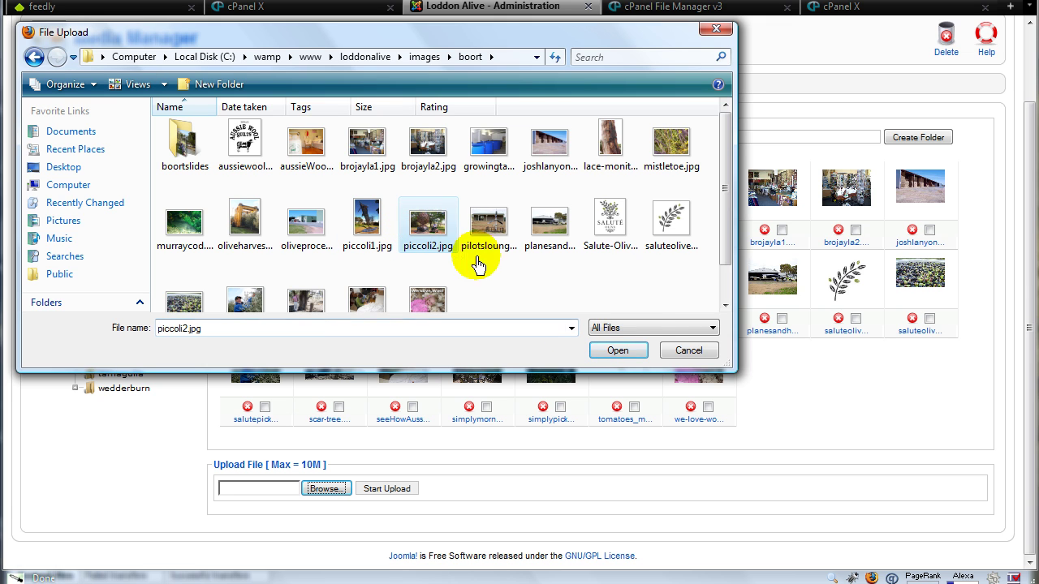
Confirm piccoli2.jpg so the upload field holds its C:\wamp\www path
click(619, 350)
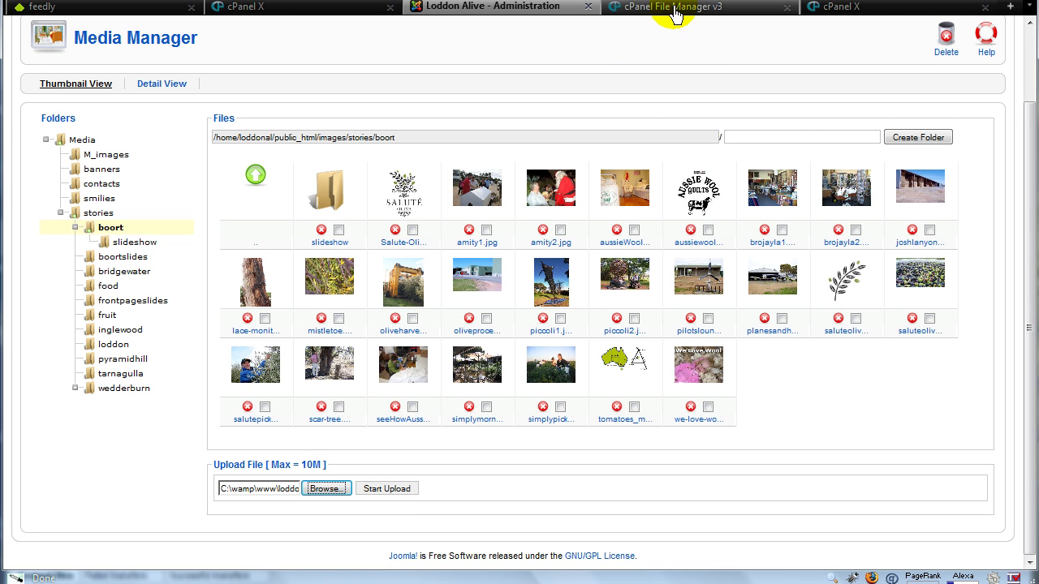
Open the File Manager from the cPanel home page
click(314, 10)
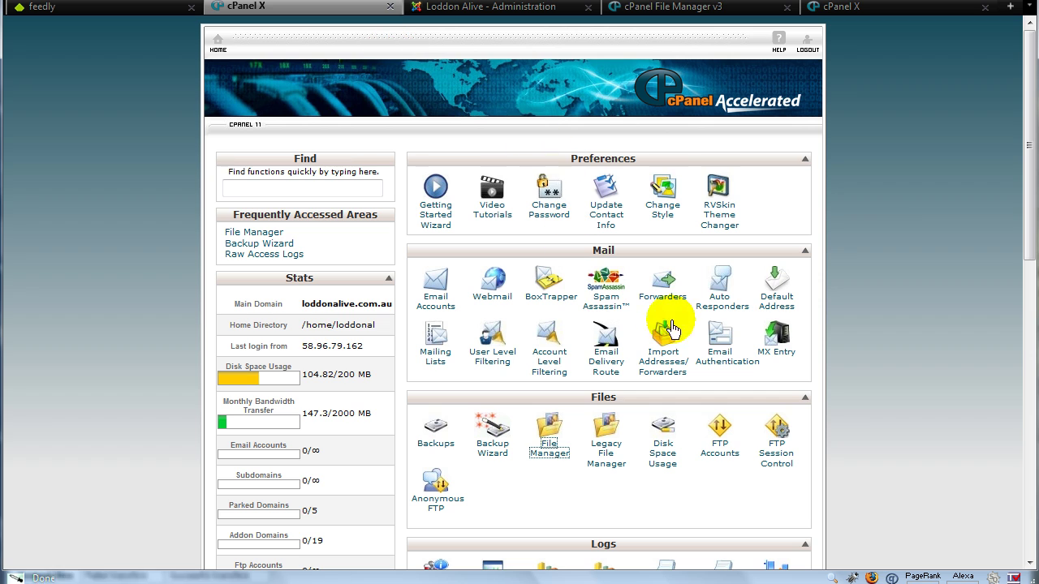
scroll(536, 332, down, 1)
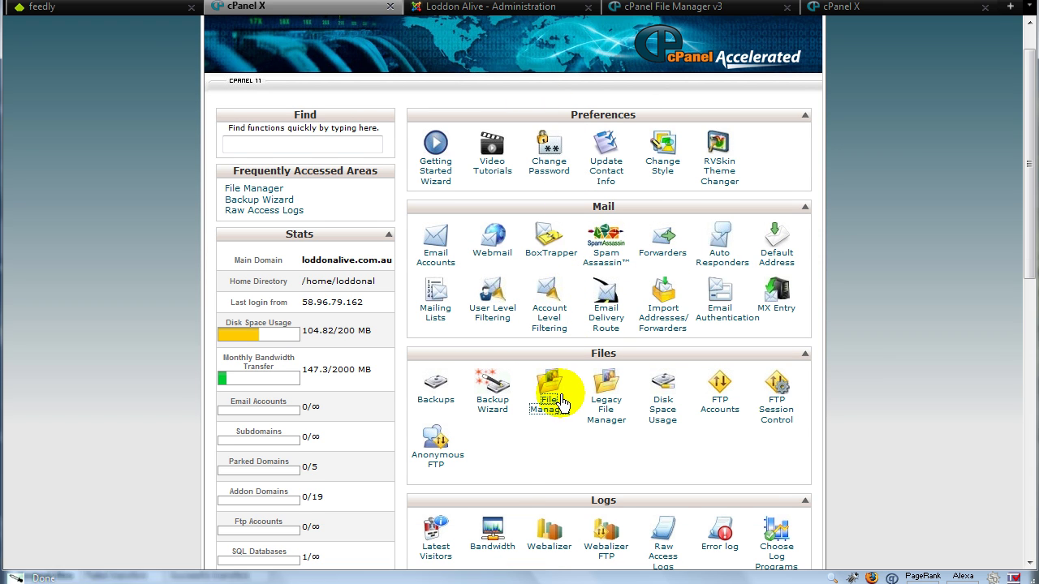
click(550, 415)
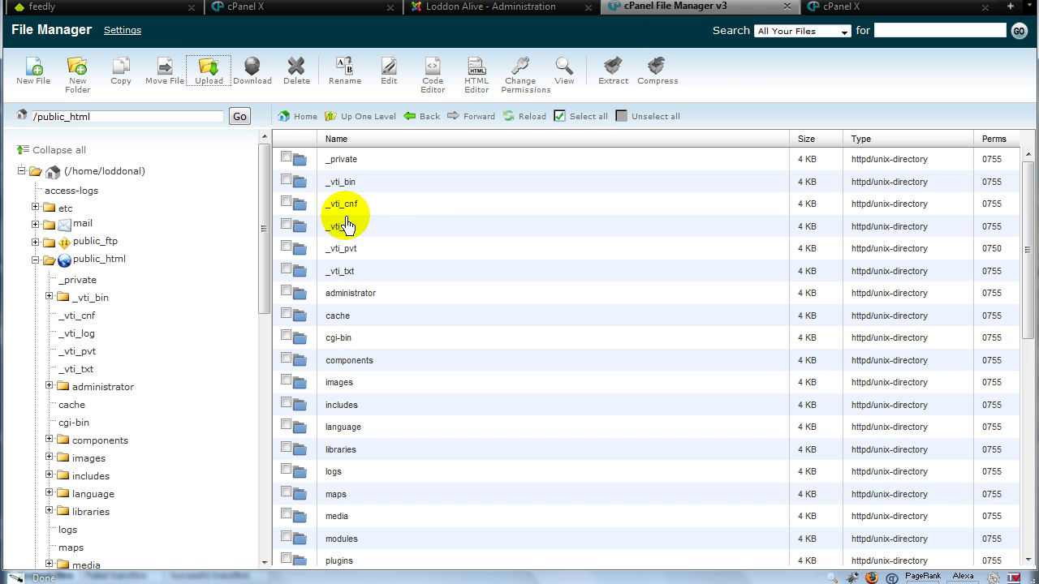
Navigate through images and stories into /public_html/images/stories/boort
scroll(449, 218, down, 3)
scroll(452, 220, down, 7)
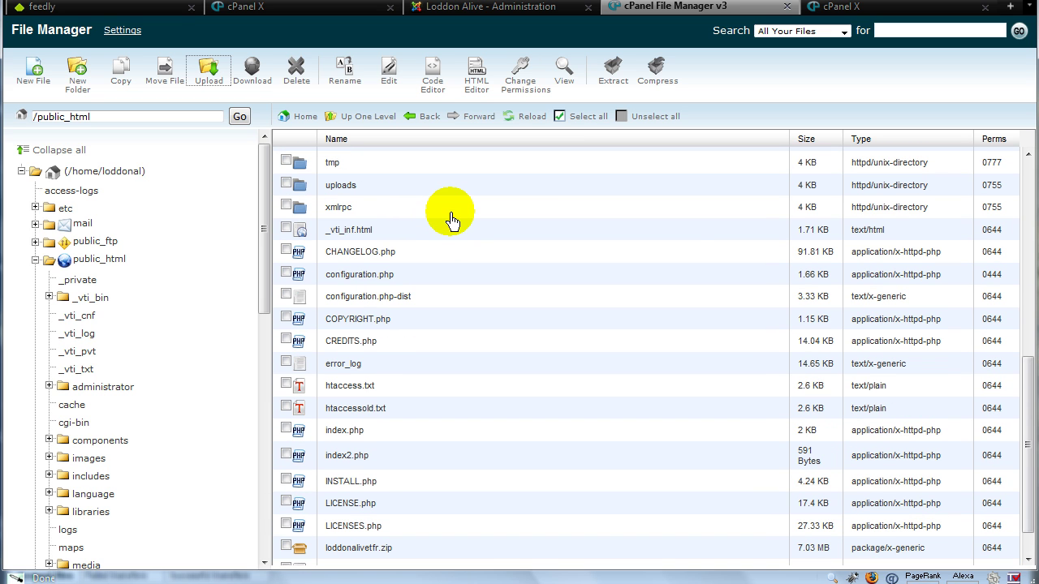
scroll(452, 219, up, 7)
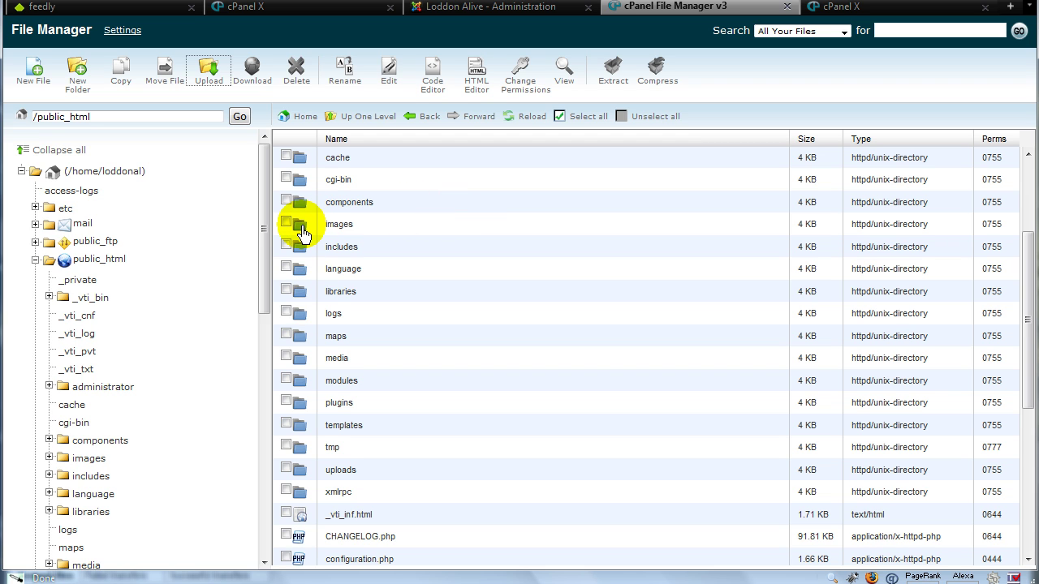
double_click(298, 224)
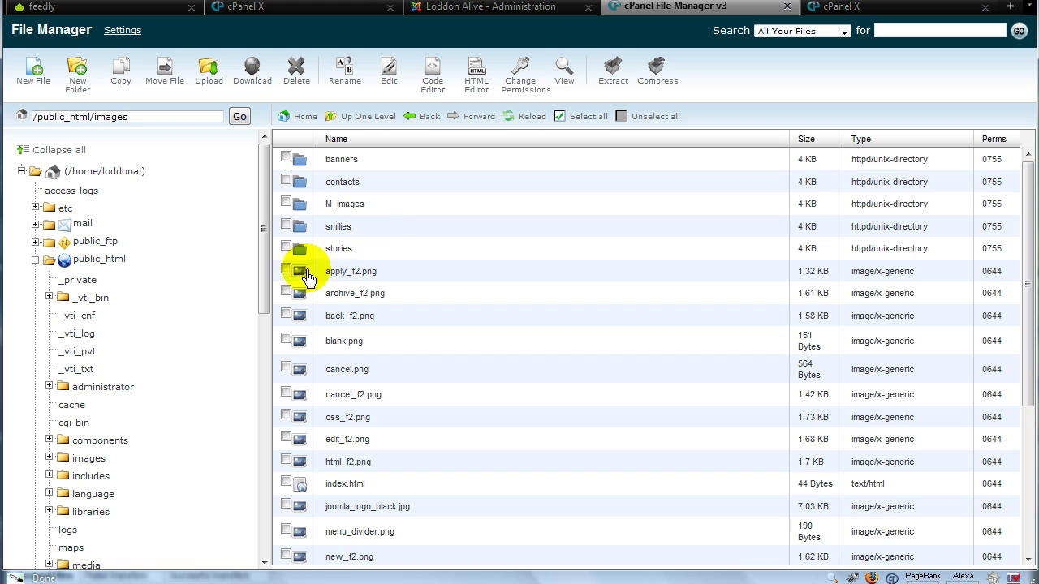
double_click(299, 251)
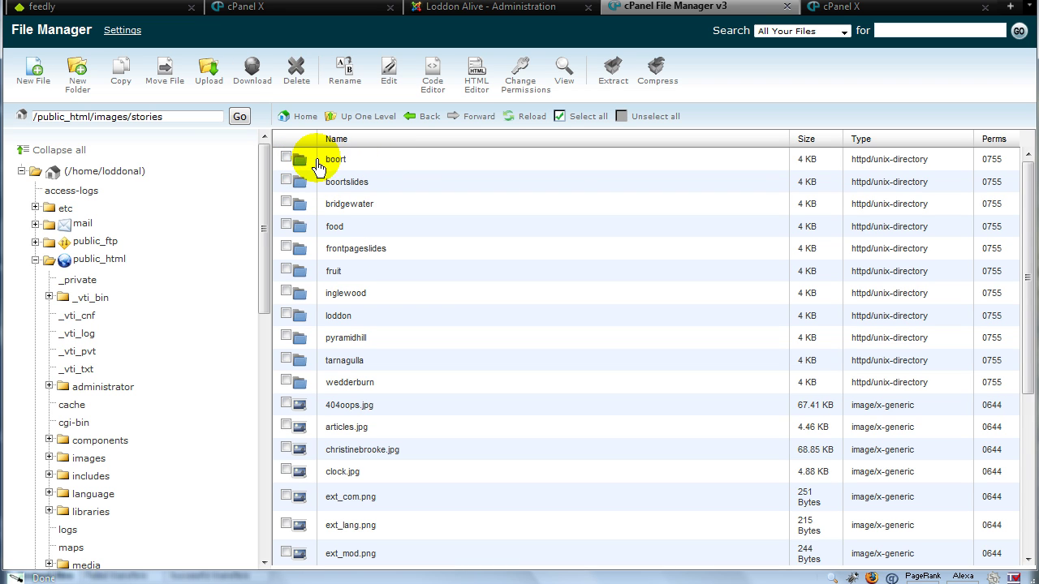
double_click(300, 164)
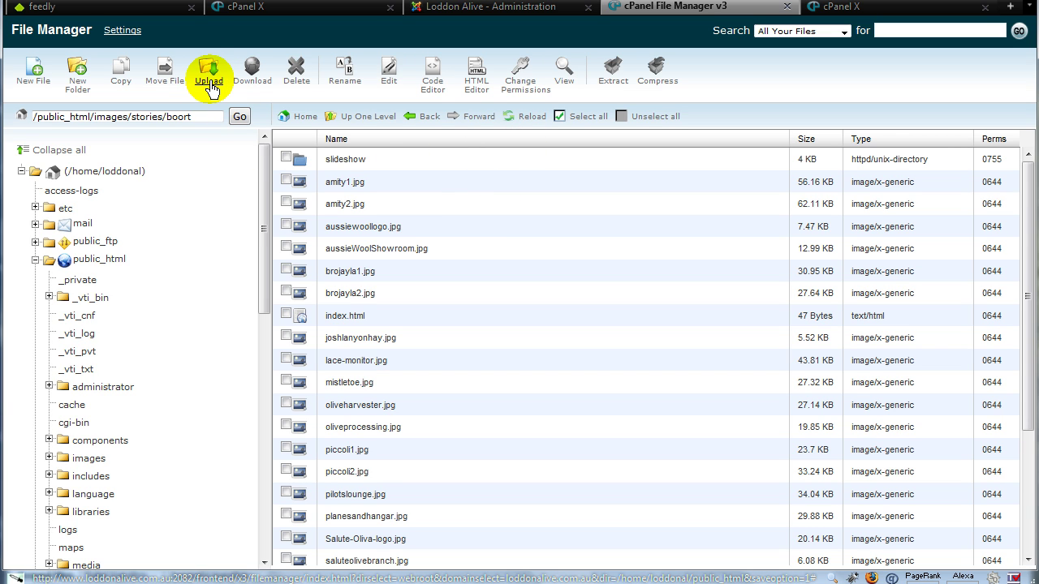
Open the Upload files page for boort, add a fourth upload box, then go to FileZilla
click(865, 11)
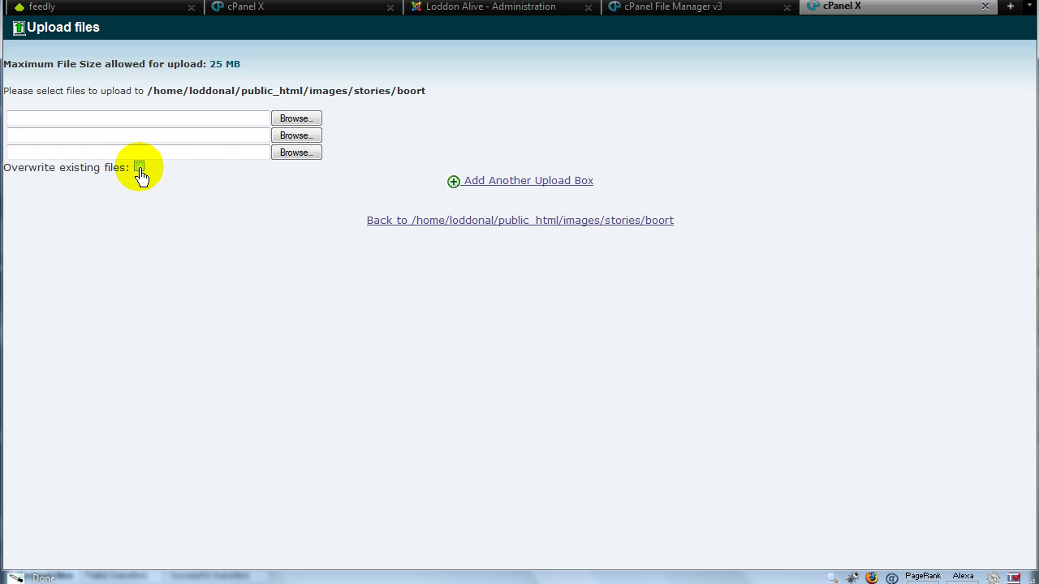
click(526, 183)
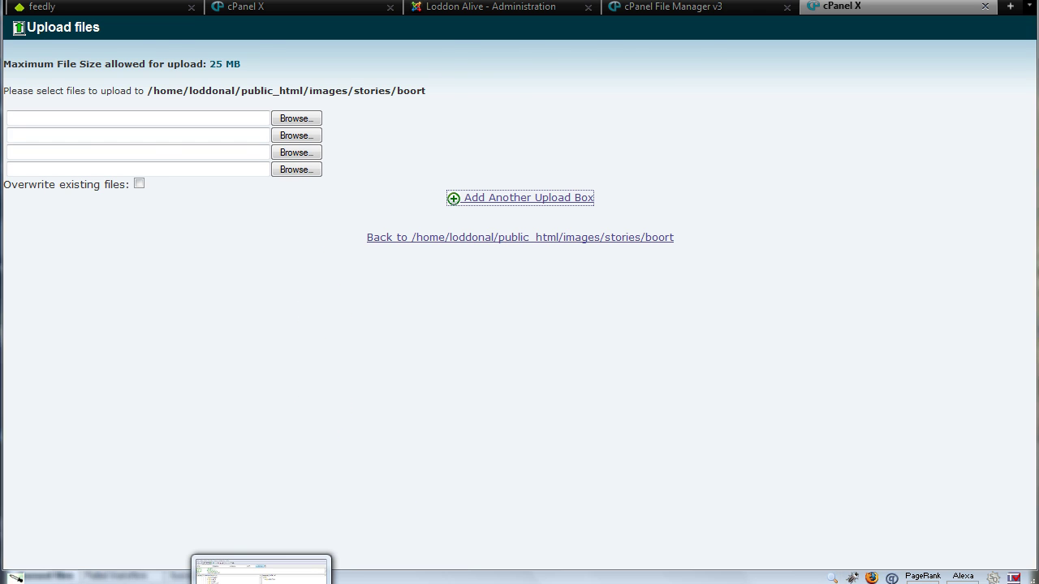
click(265, 572)
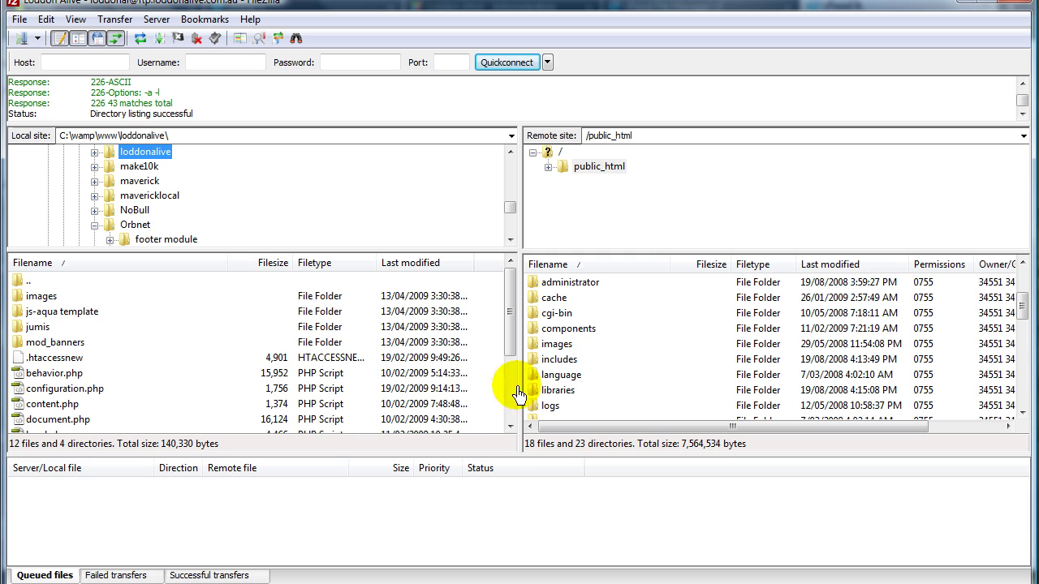
Open the remote /public_html/images/stories/boort folder and scroll through its 26 files
double_click(555, 344)
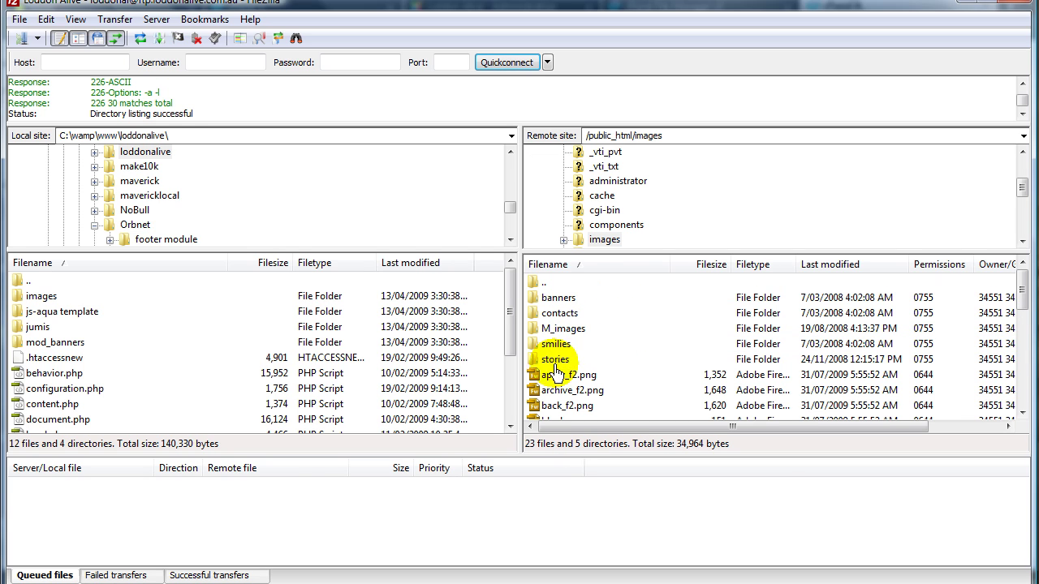
double_click(555, 361)
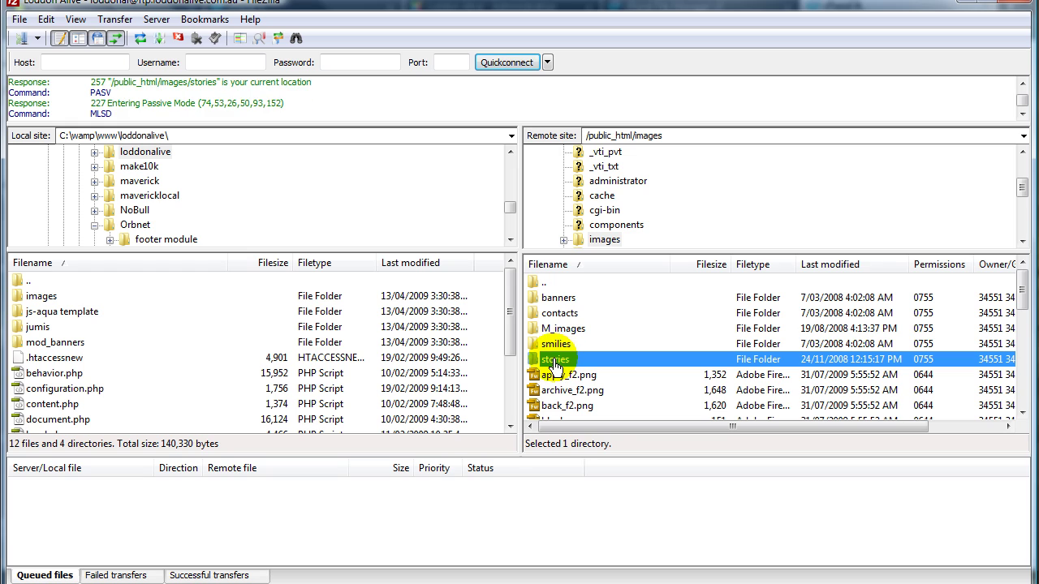
double_click(552, 300)
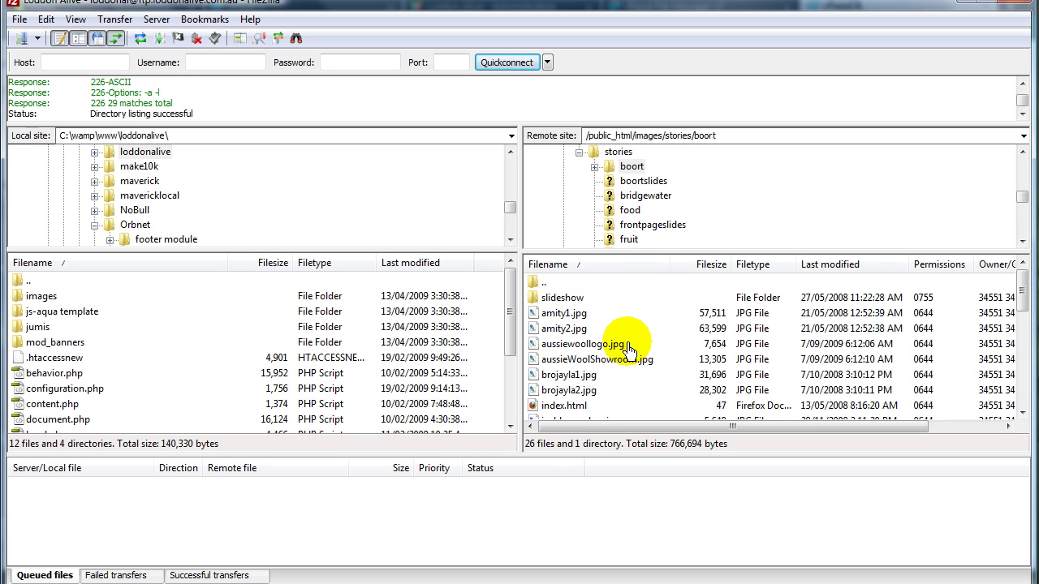
scroll(629, 349, down, 2)
scroll(629, 348, down, 5)
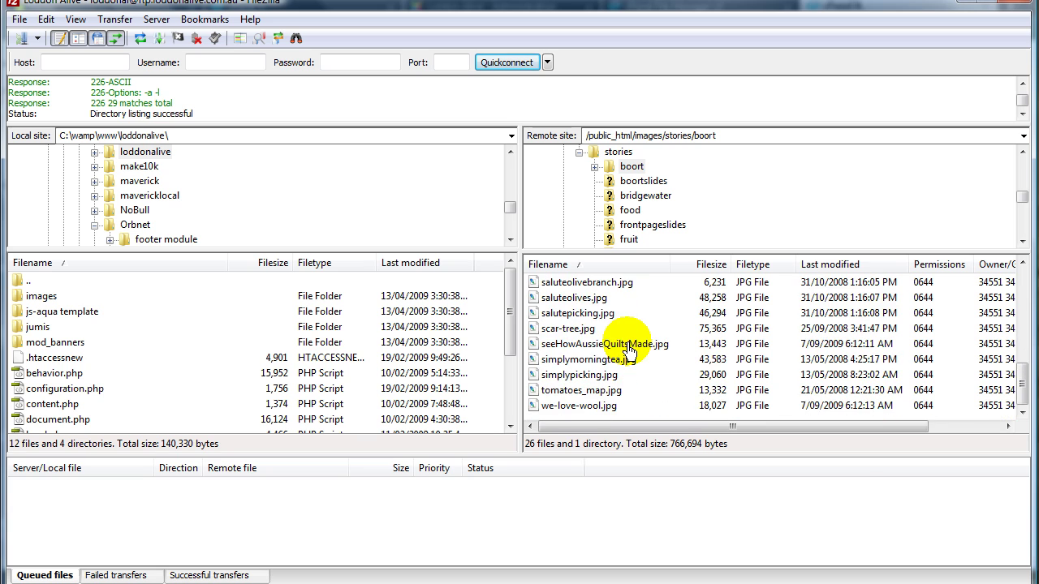
scroll(630, 349, up, 3)
scroll(629, 349, up, 4)
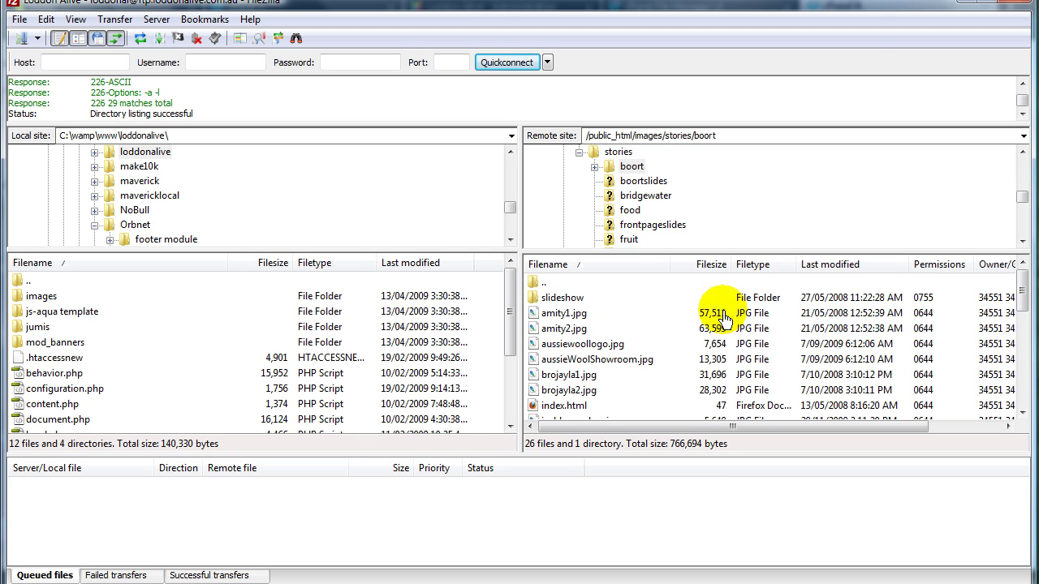
Open the local images\boort folder and select murraycod.jpg and growingtanks.jpg
double_click(37, 297)
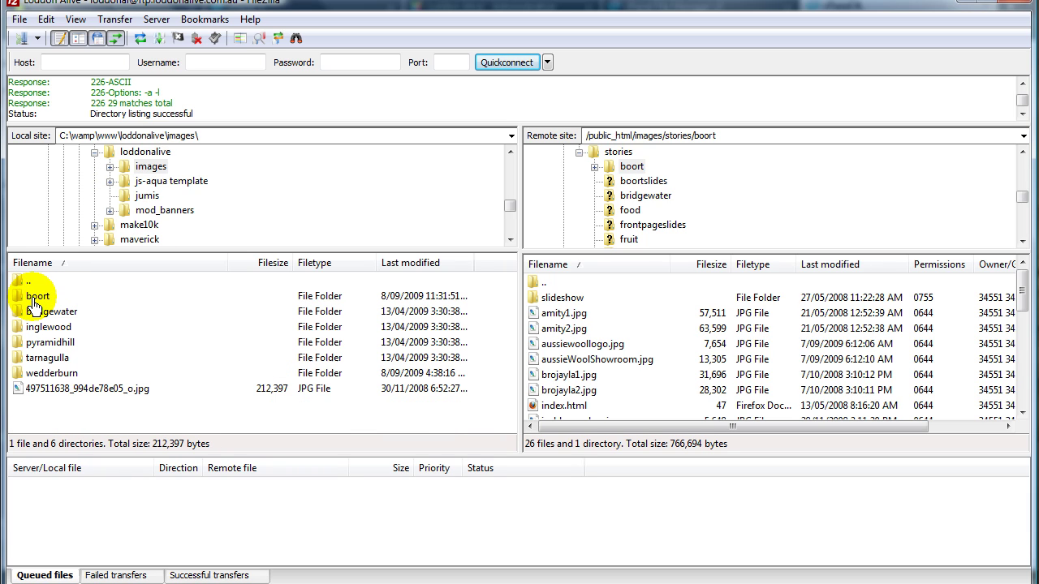
double_click(36, 297)
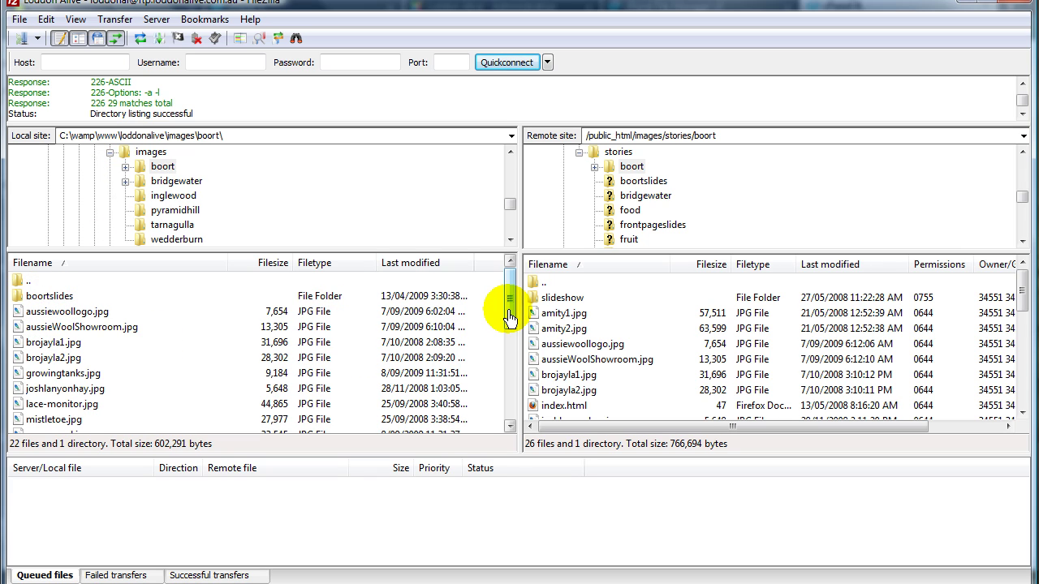
drag(510, 318, 517, 339)
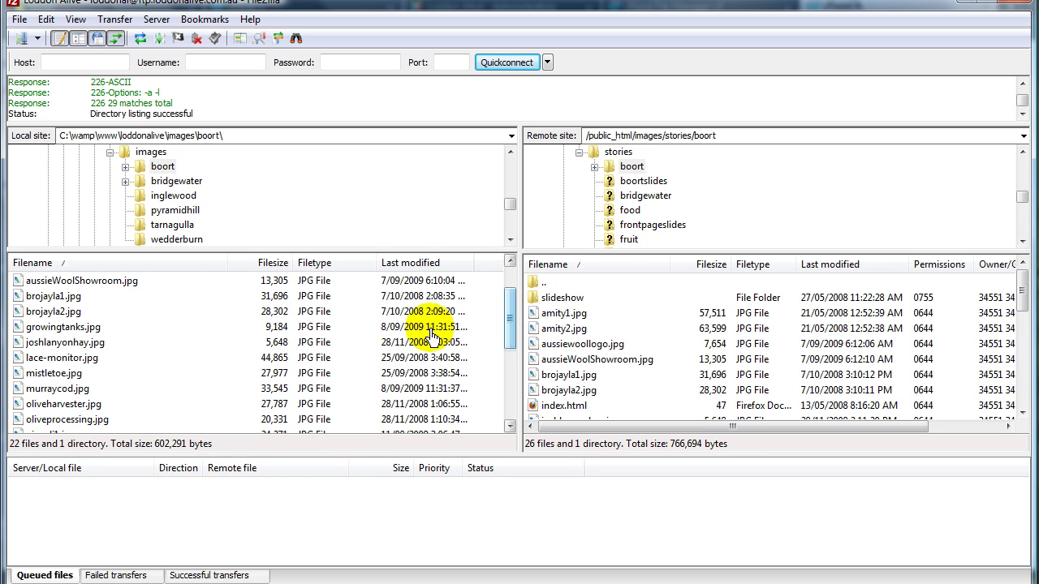
click(50, 391)
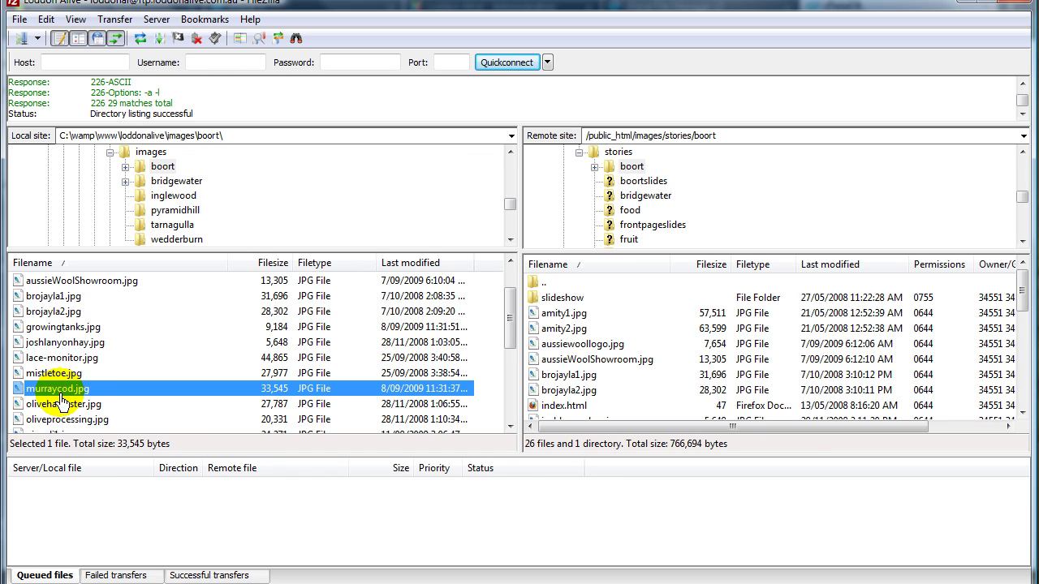
ctrl+click(61, 332)
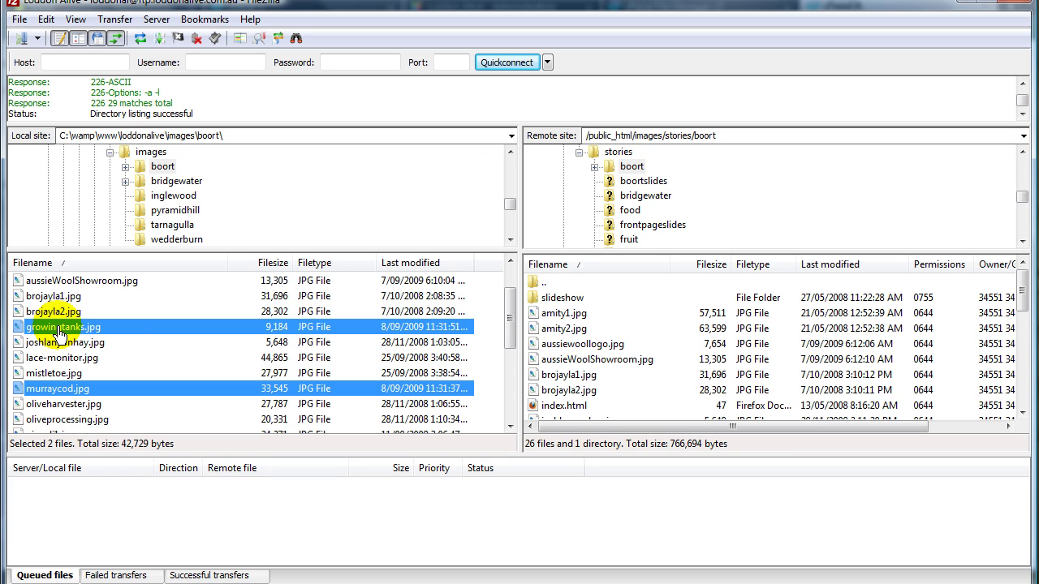
Upload growingtanks.jpg and murraycod.jpg, then verify both appear in the remote boort list
right_click(198, 339)
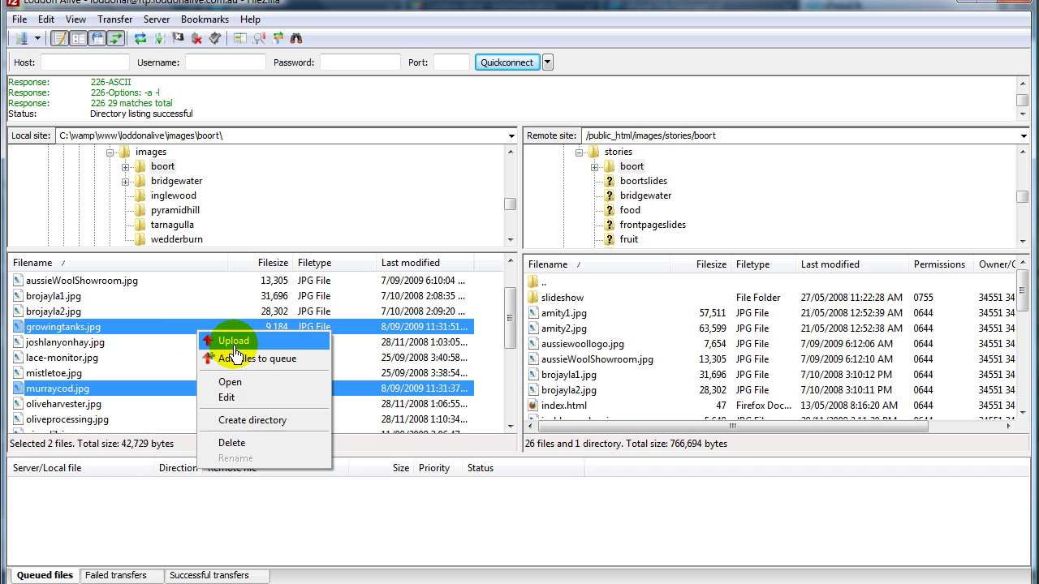
click(233, 342)
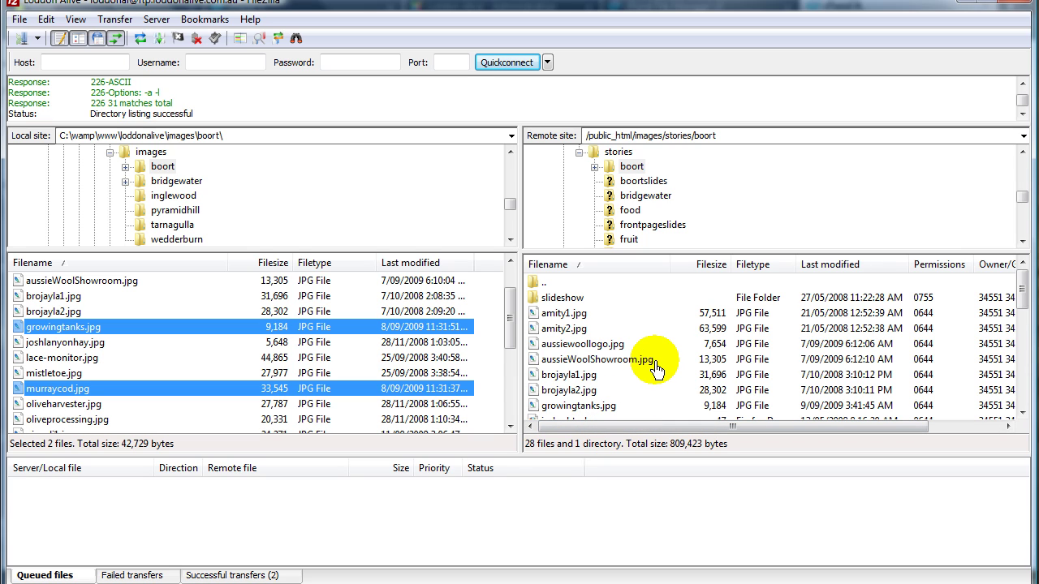
scroll(656, 369, down, 2)
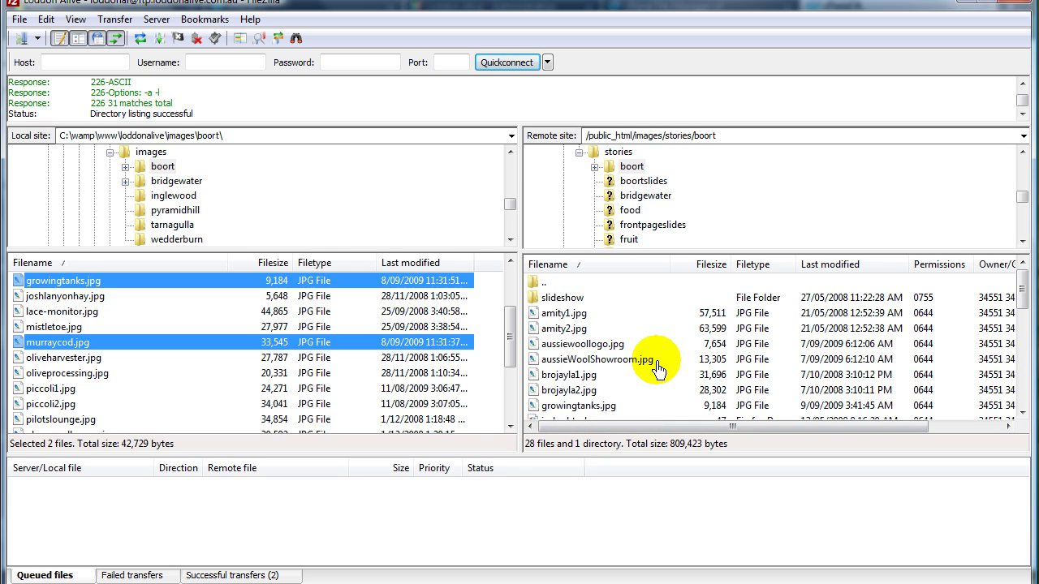
click(675, 301)
scroll(673, 325, down, 3)
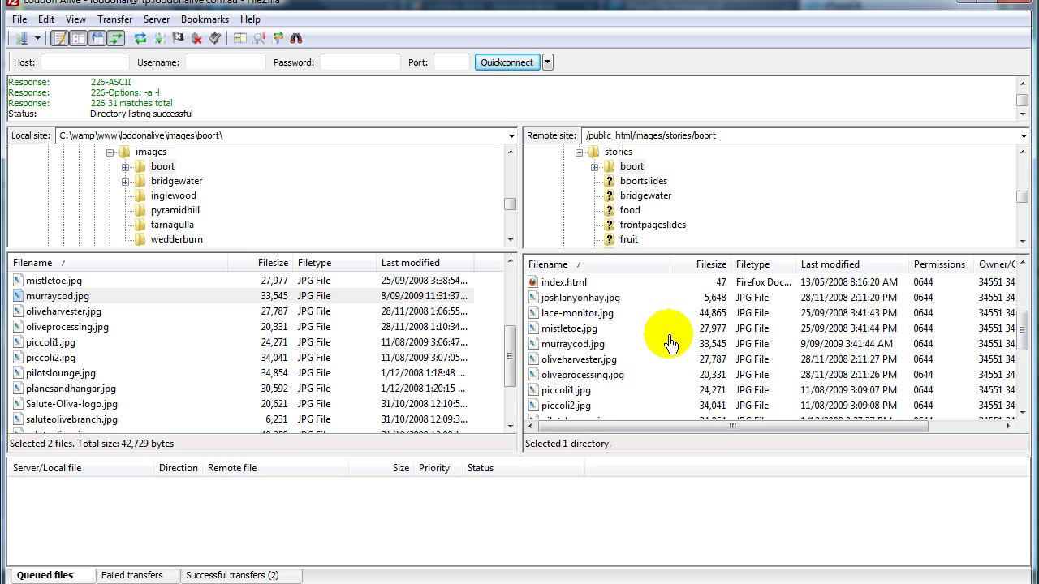